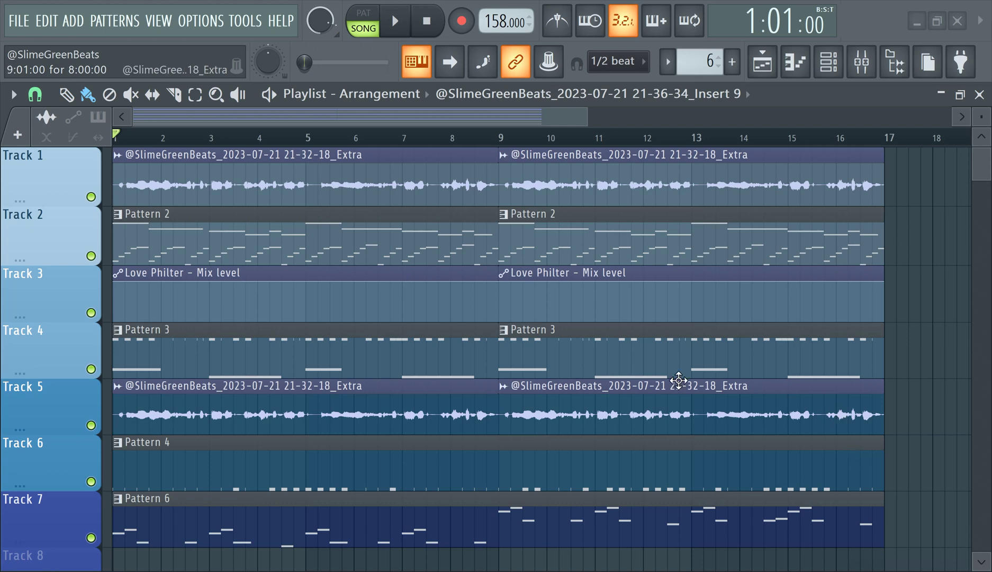
# Open Audio settings and confirm the FL Studio ASIO buffer length of 256 samples (6 ms)
pyautogui.click(203, 20)
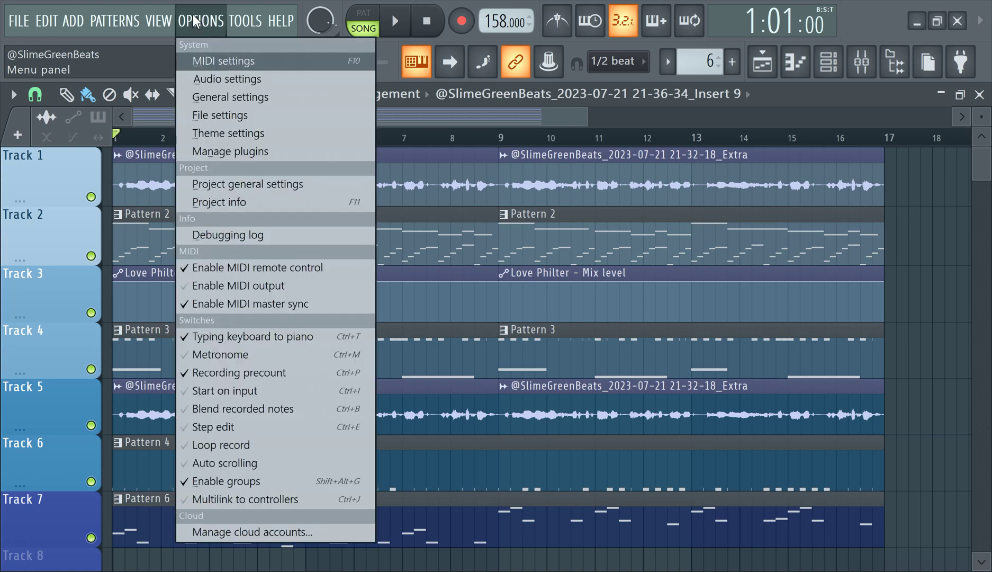
pyautogui.click(224, 83)
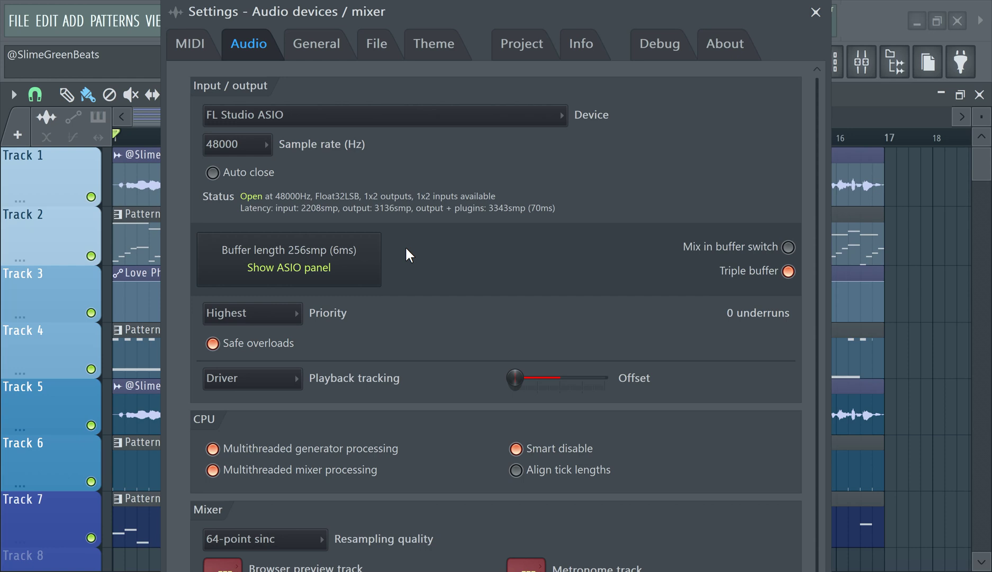
pyautogui.click(318, 264)
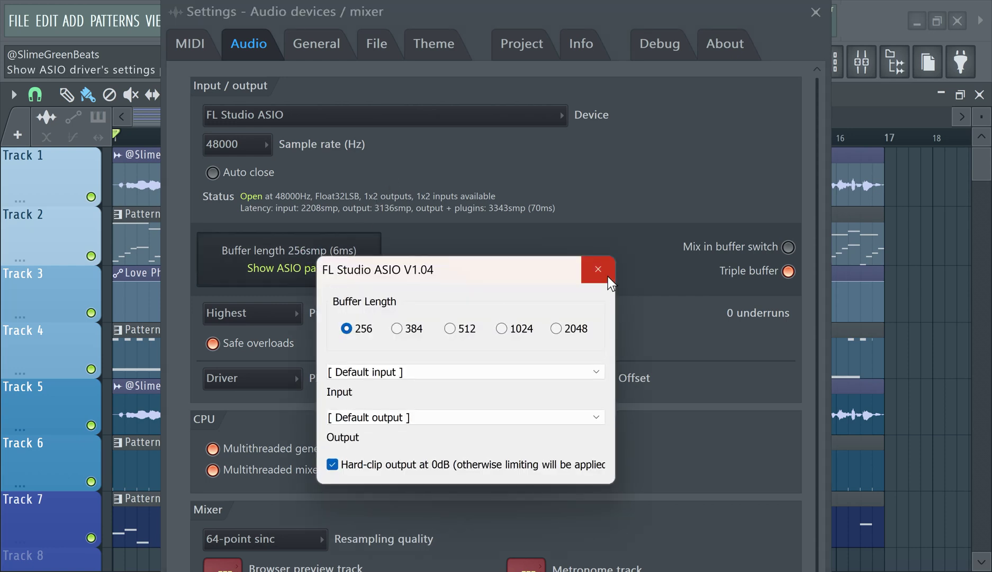
pyautogui.click(597, 269)
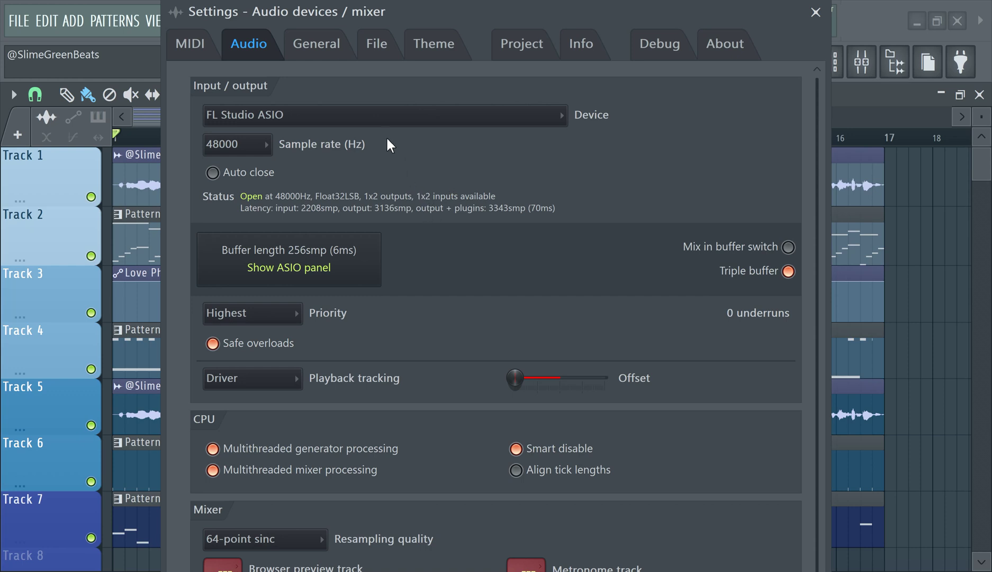
# Expand the Device dropdown to review the DirectSound outputs and ASIO drivers
pyautogui.click(395, 116)
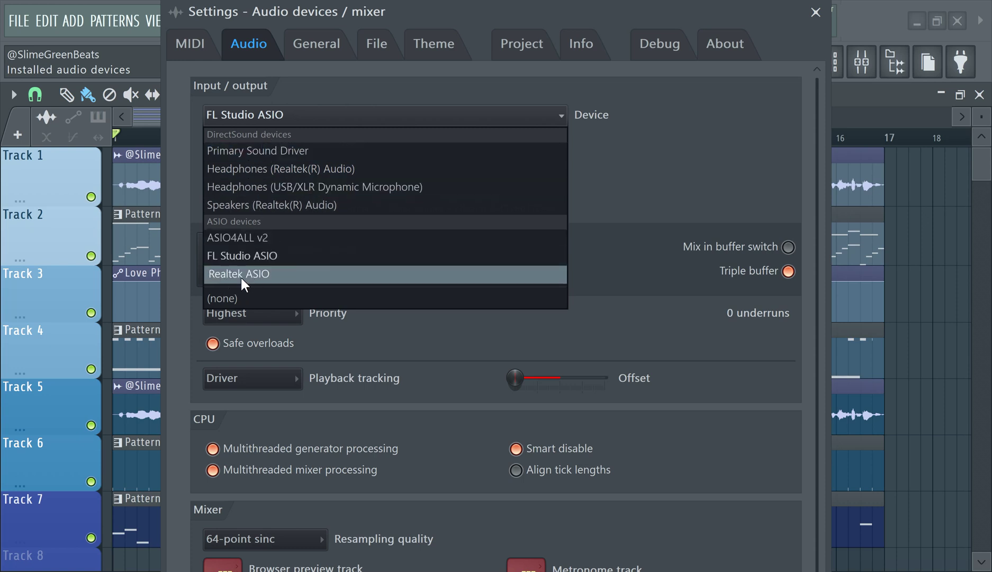
# Review the device list again, keeping FL Studio ASIO, and reopen its 256-sample buffer panel
pyautogui.click(621, 165)
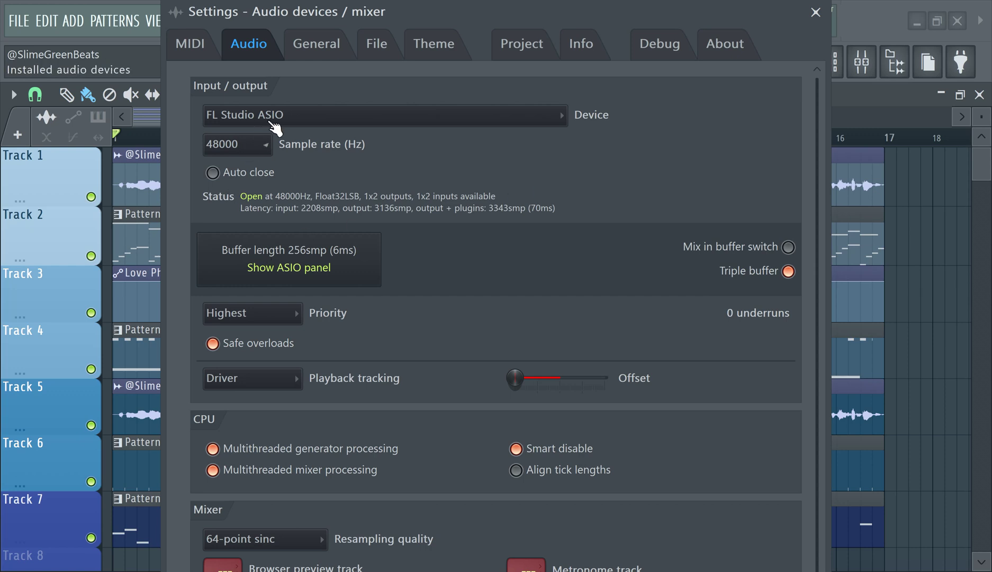
pyautogui.click(324, 119)
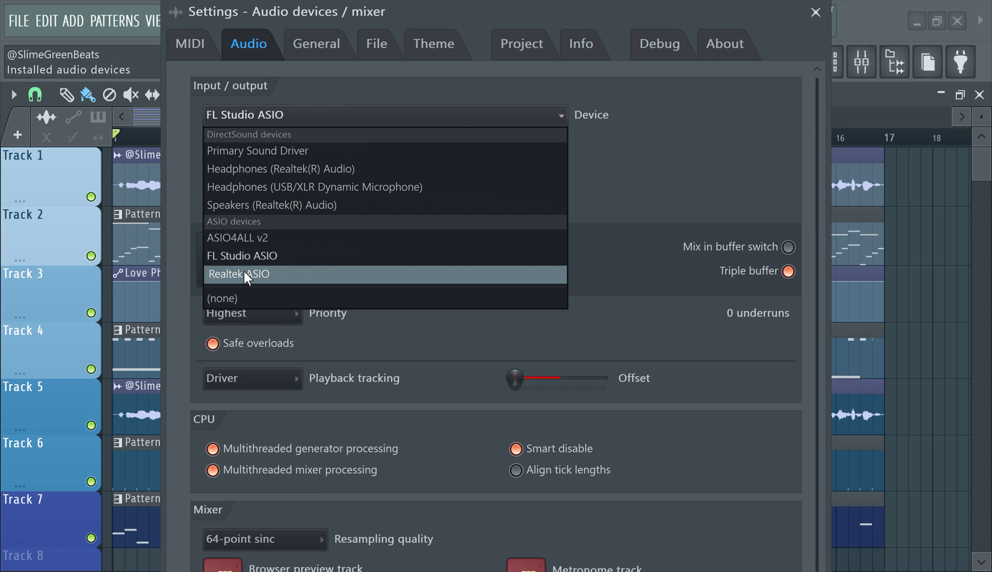
pyautogui.click(584, 194)
pyautogui.click(290, 268)
pyautogui.click(574, 257)
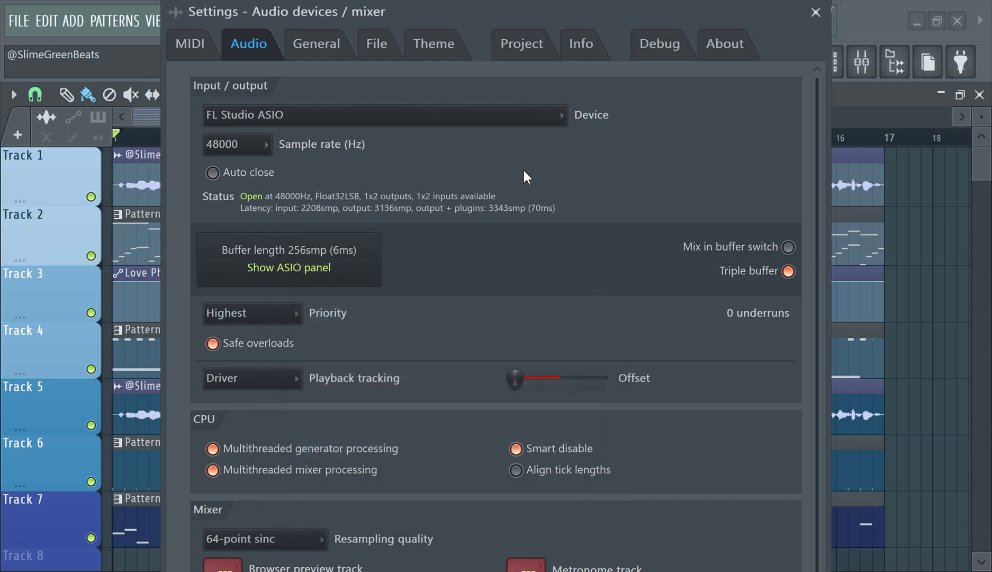